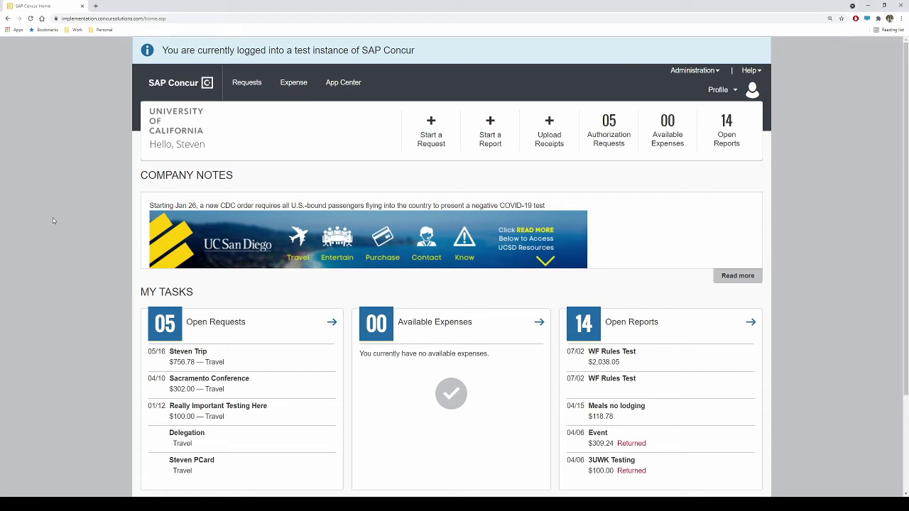
Step: Start a new request of type Card & Payment Products Request
click(246, 79)
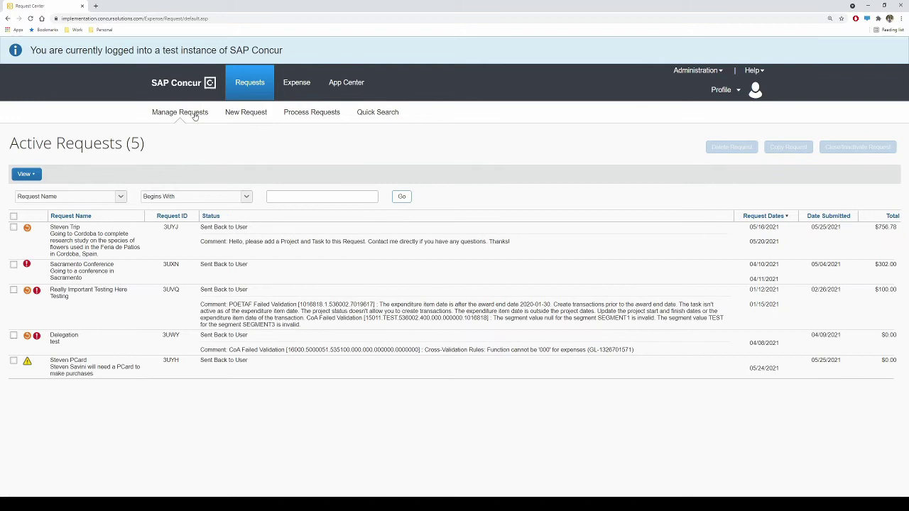
click(242, 114)
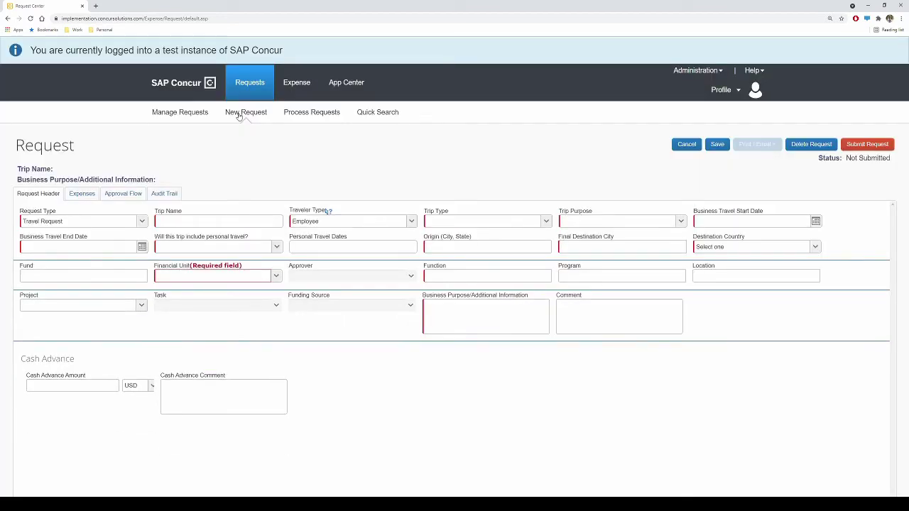
click(142, 224)
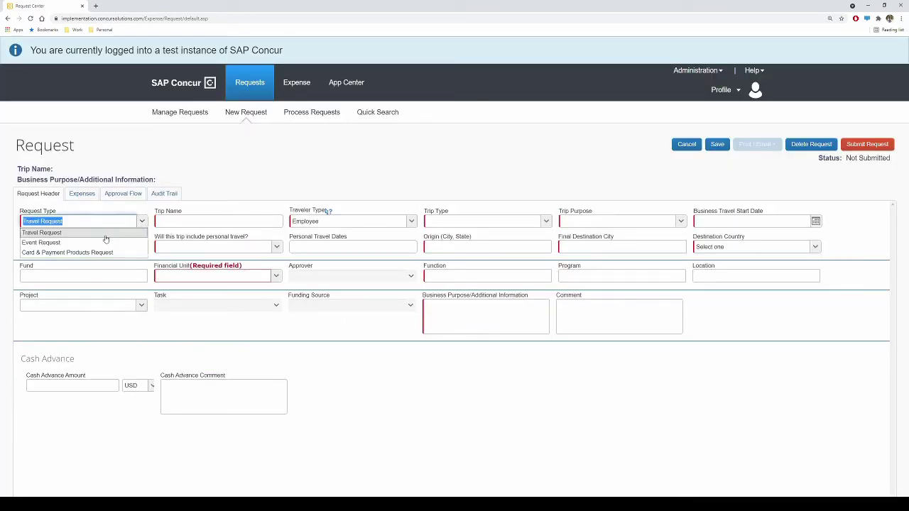
click(80, 254)
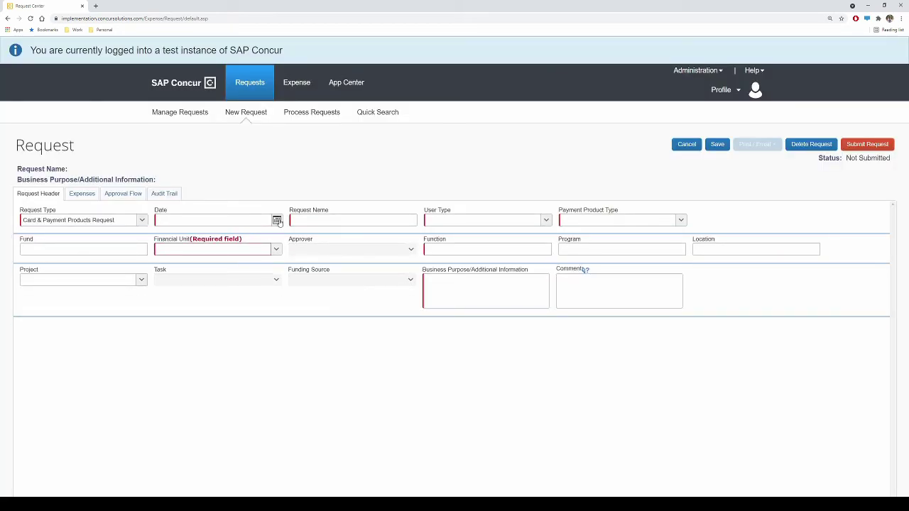
Step: Date the request 07/13/2021, enter the cardholder's PCard request name, and set user type UCSD Employee
click(277, 221)
click(194, 290)
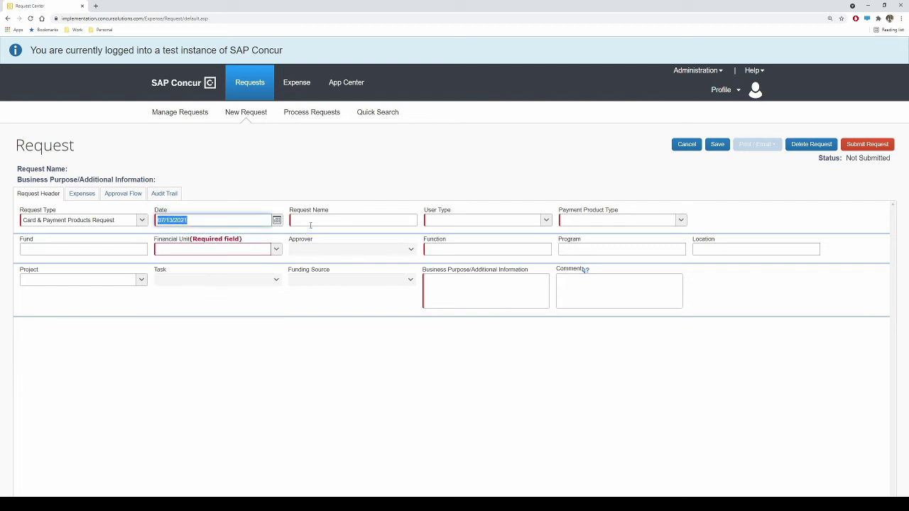
click(315, 221)
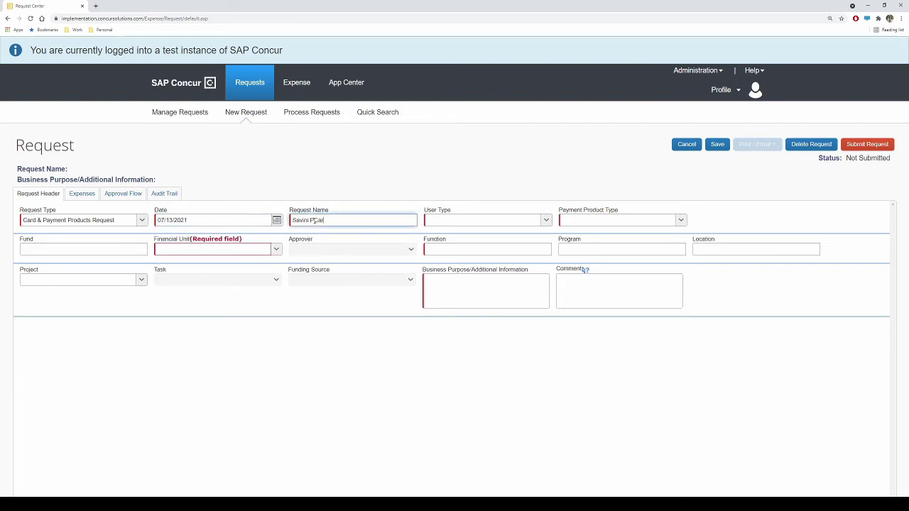
click(546, 221)
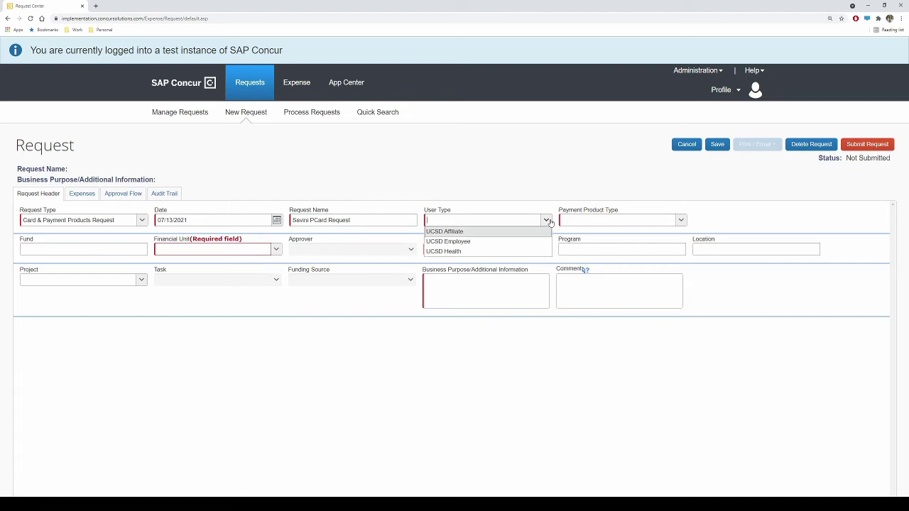
click(486, 241)
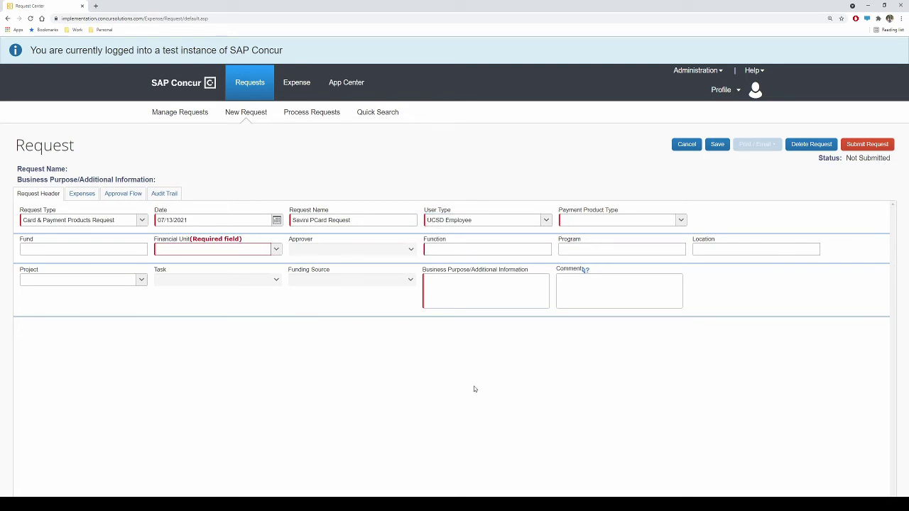
click(682, 221)
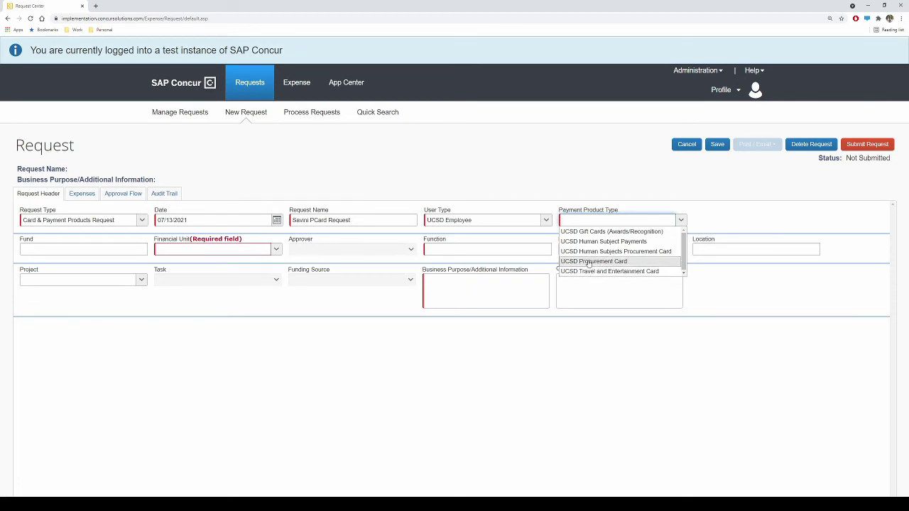
Step: Choose UCSD Procurement Card with fund 16000 and financial unit (5000051) Disbursement and Travel-(SD)
click(590, 261)
click(134, 248)
text(16000)
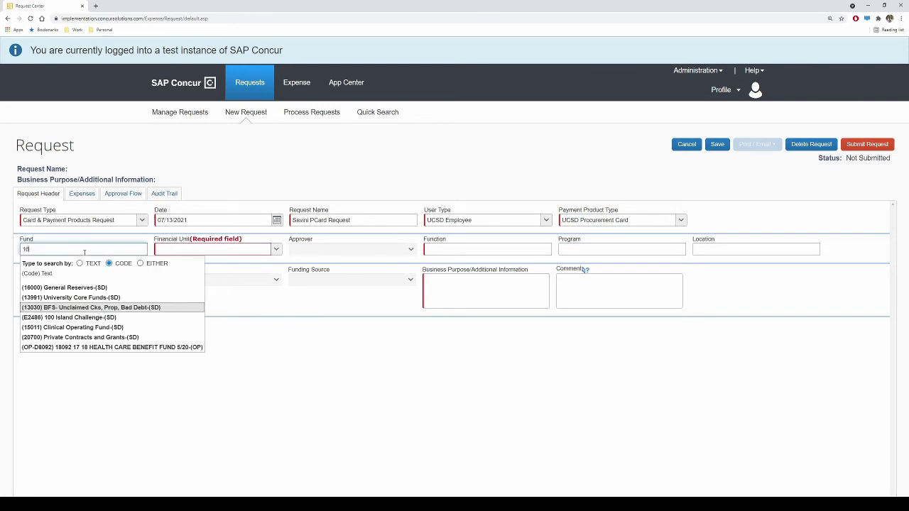
click(57, 288)
text(50)
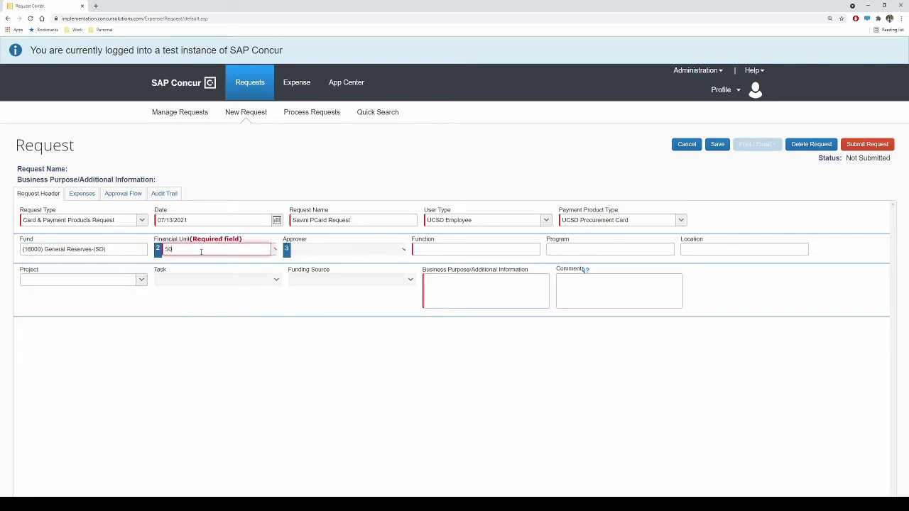
text(00051)
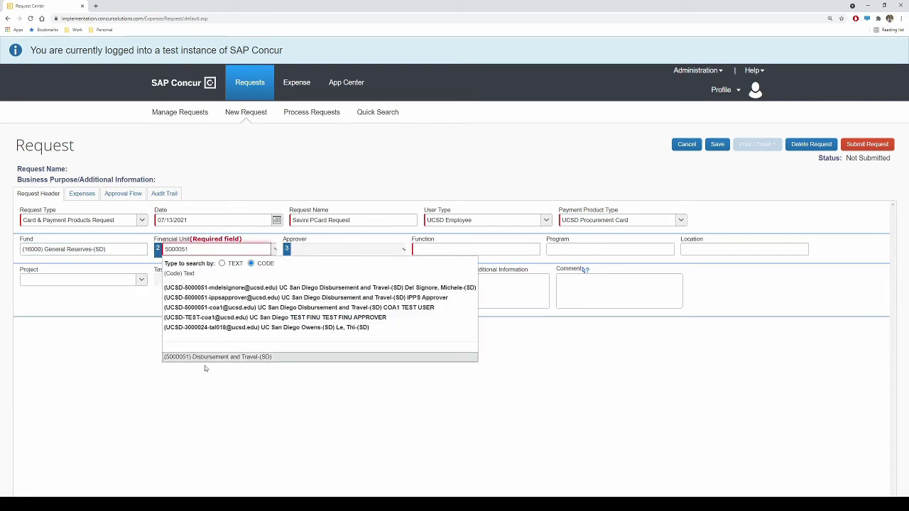
click(209, 359)
Step: Select the department approver and set the function to (400) Instruction-(SD)
click(325, 250)
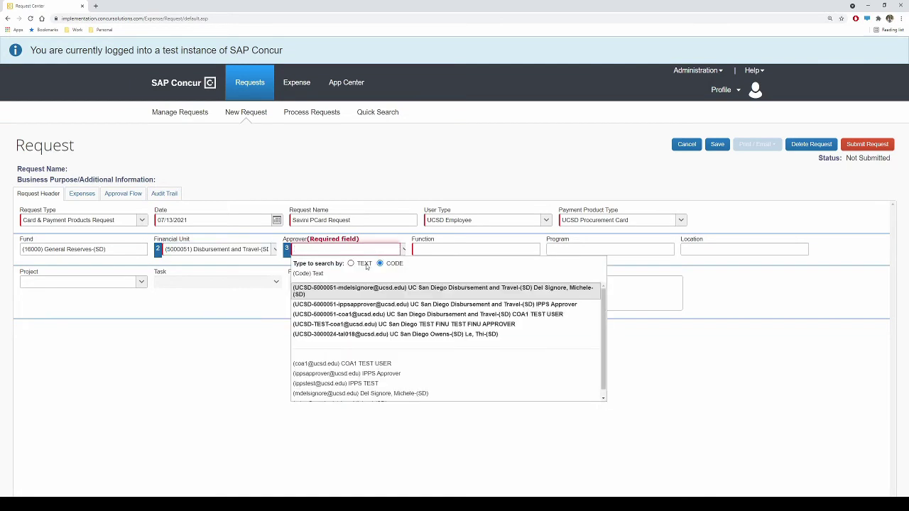
scroll(341, 387, down, 2)
click(341, 388)
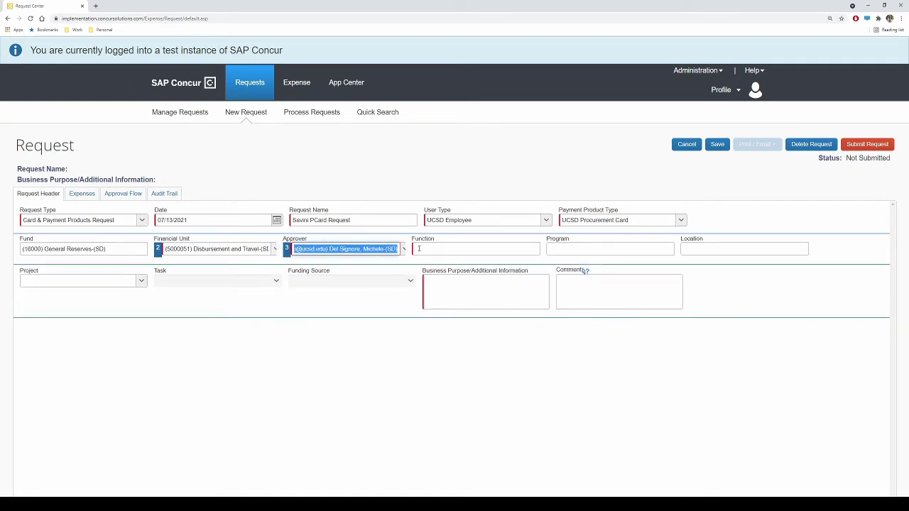
key(Tab)
text(400)
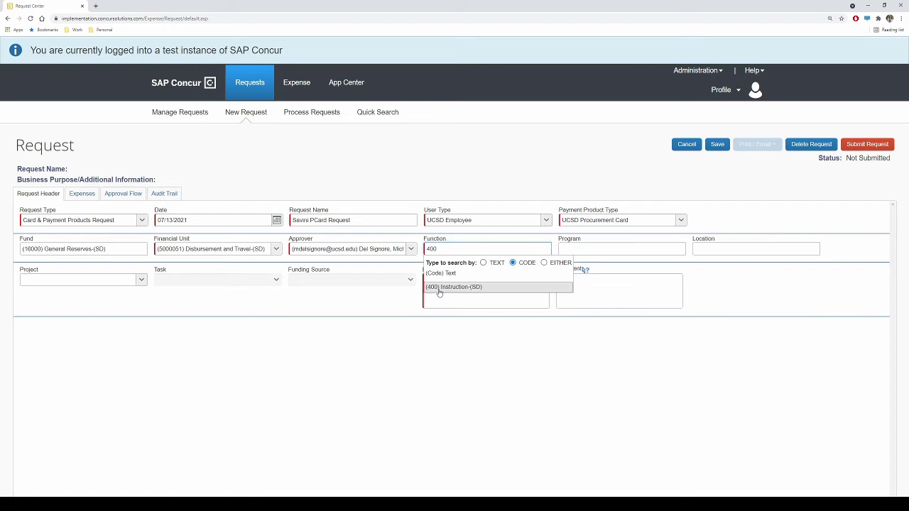
click(440, 292)
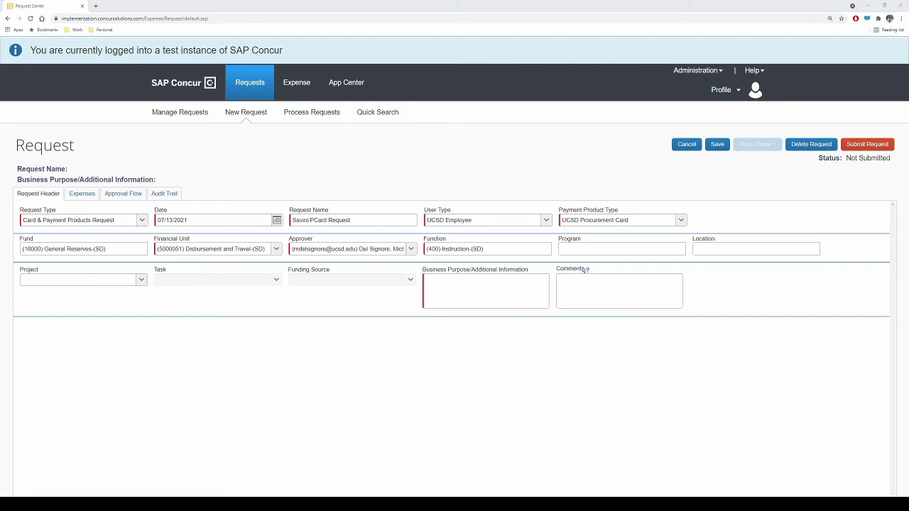
Step: Enter a business purpose saying the employee needs a Procurement Card for department purchases, then save
click(473, 288)
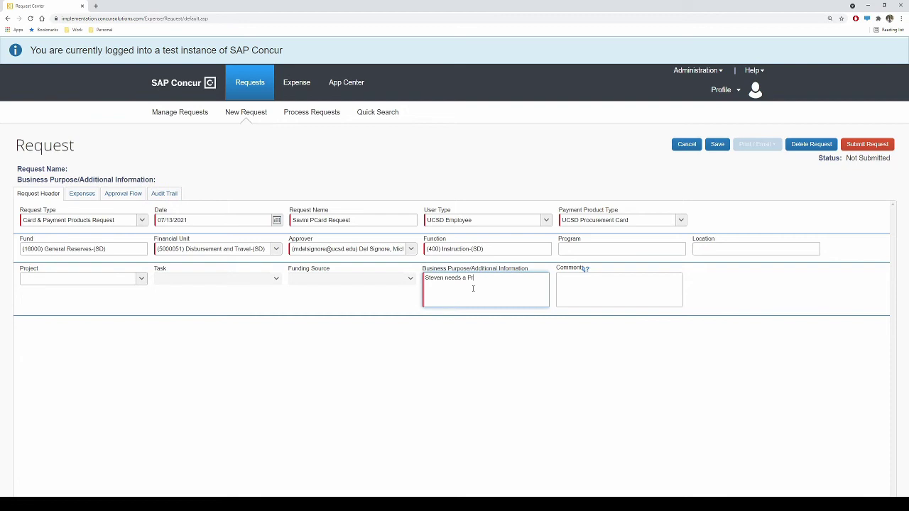
click(463, 337)
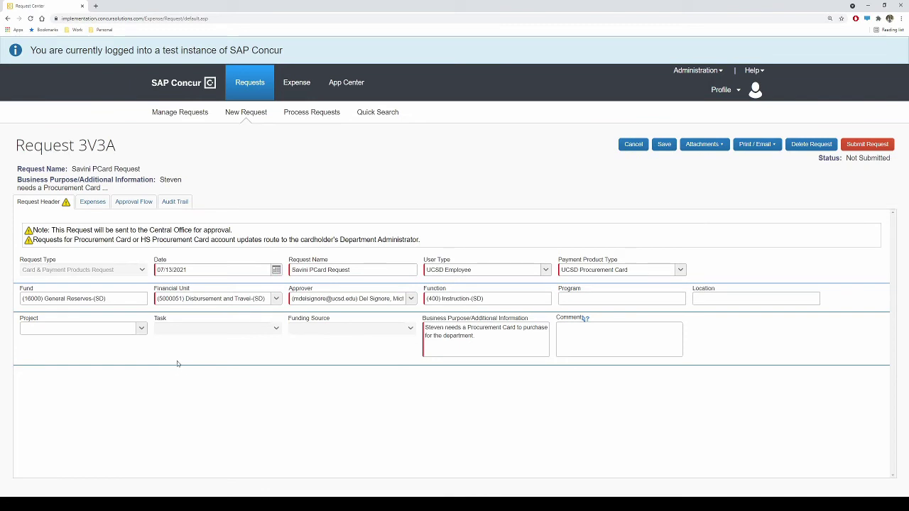
Step: Add and save a New Card expense with MCC 0914 and the comment 'Please approve. Thank you'
click(96, 201)
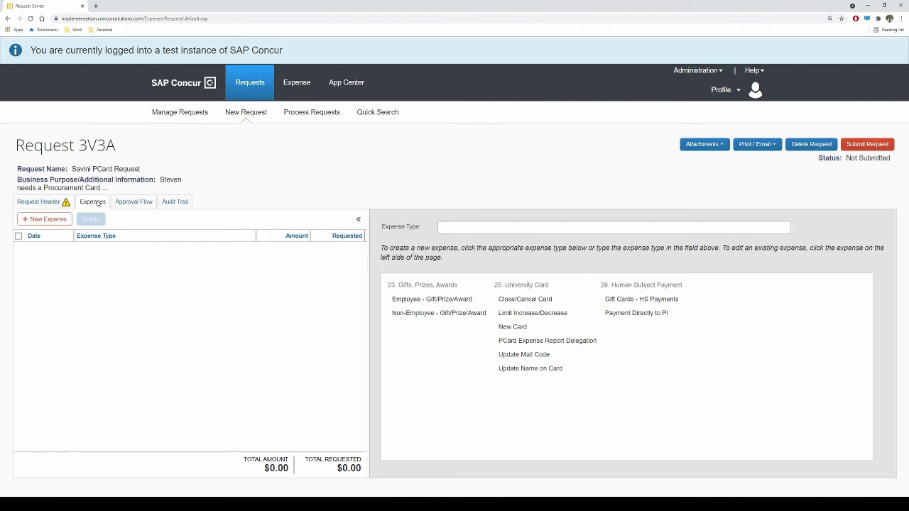
click(514, 328)
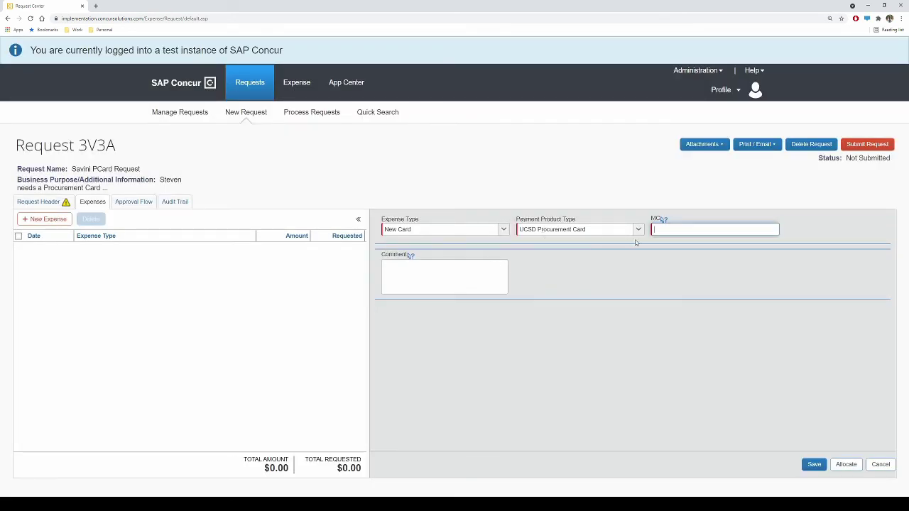
click(668, 229)
text(0914)
click(454, 276)
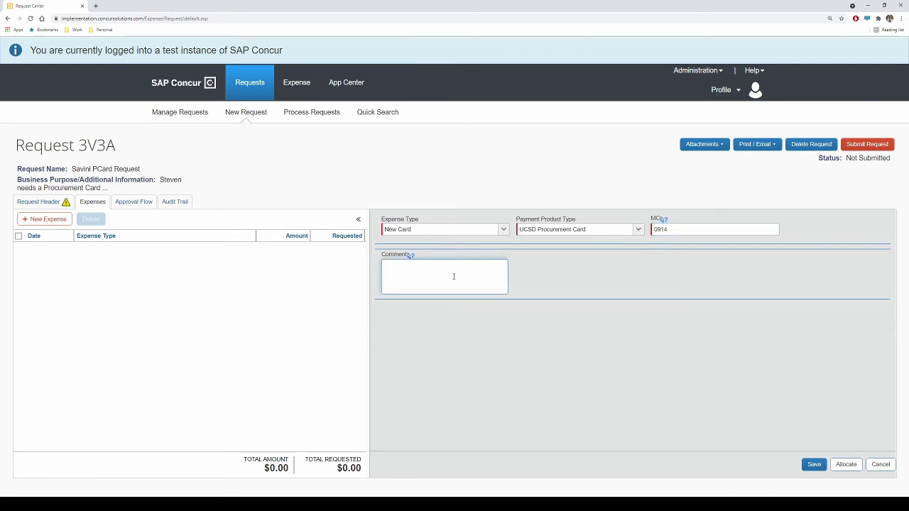
text(Please approve. Thank you!)
click(577, 304)
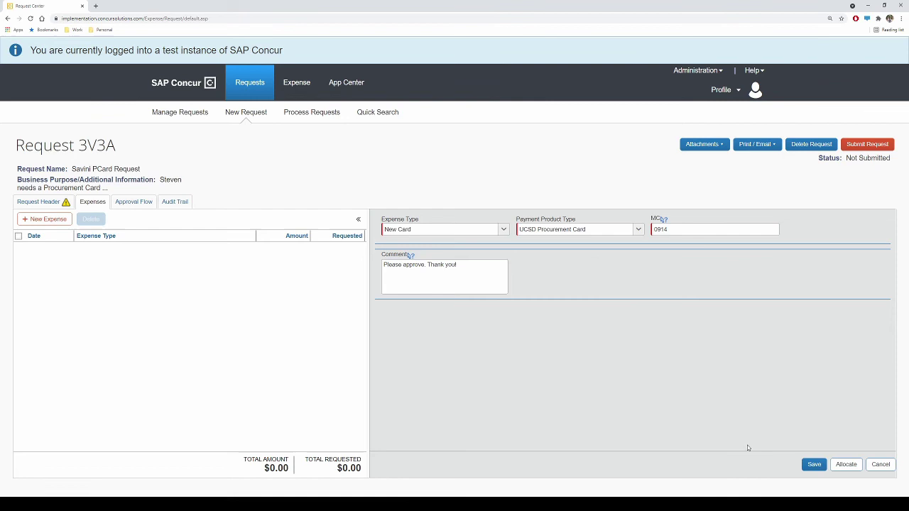
click(814, 464)
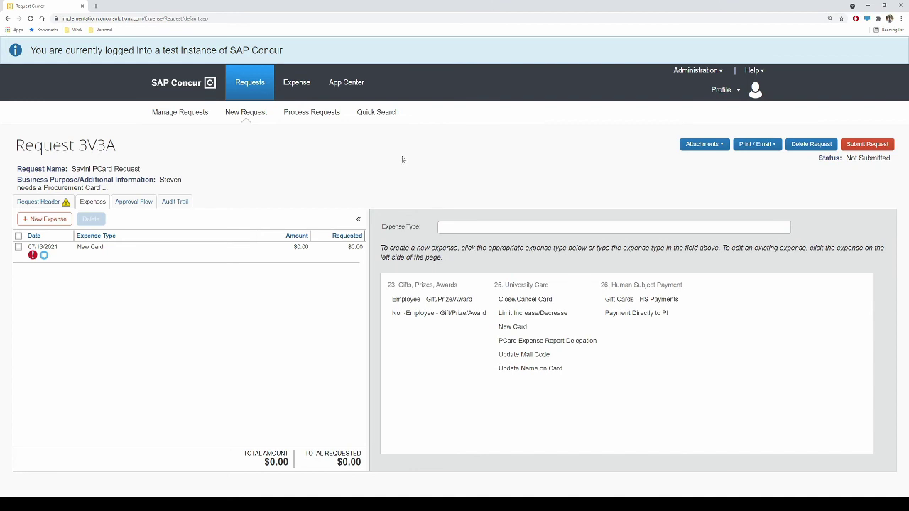
Step: Upload form stock image.jpg as an attachment to the request
click(694, 147)
click(702, 172)
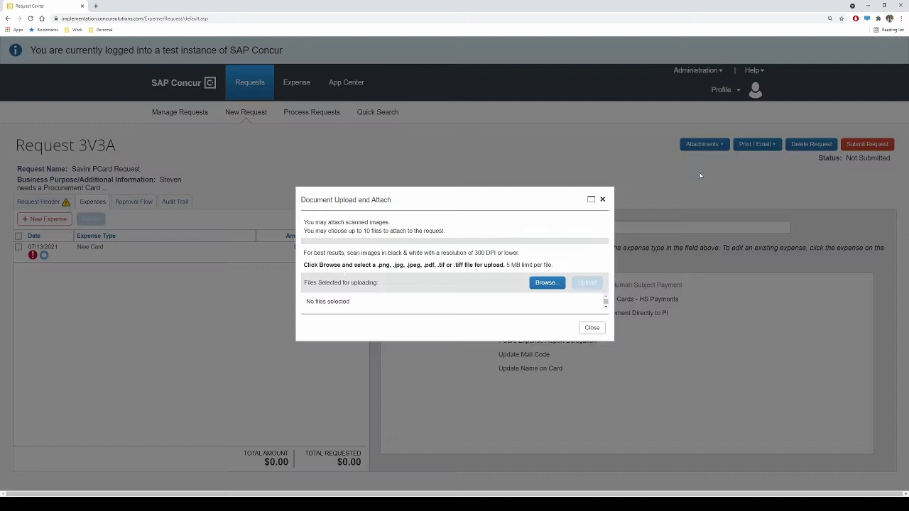
click(542, 289)
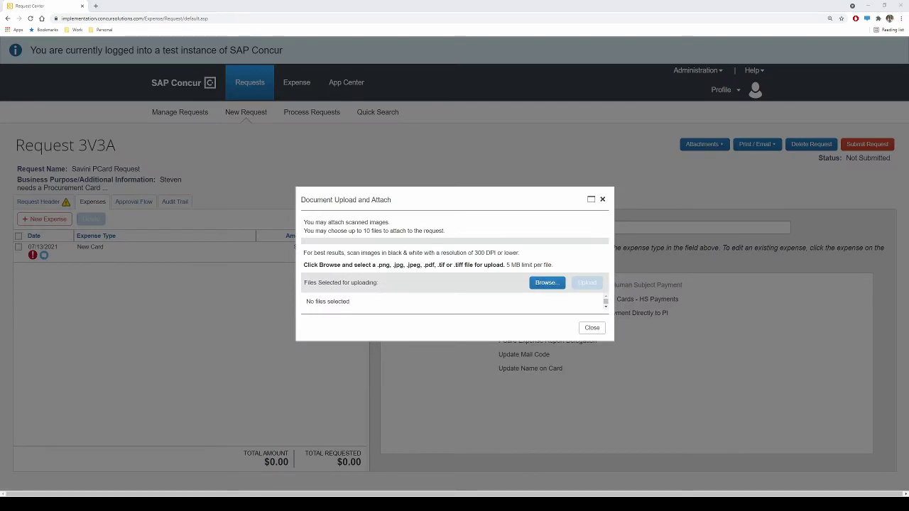
key(Return)
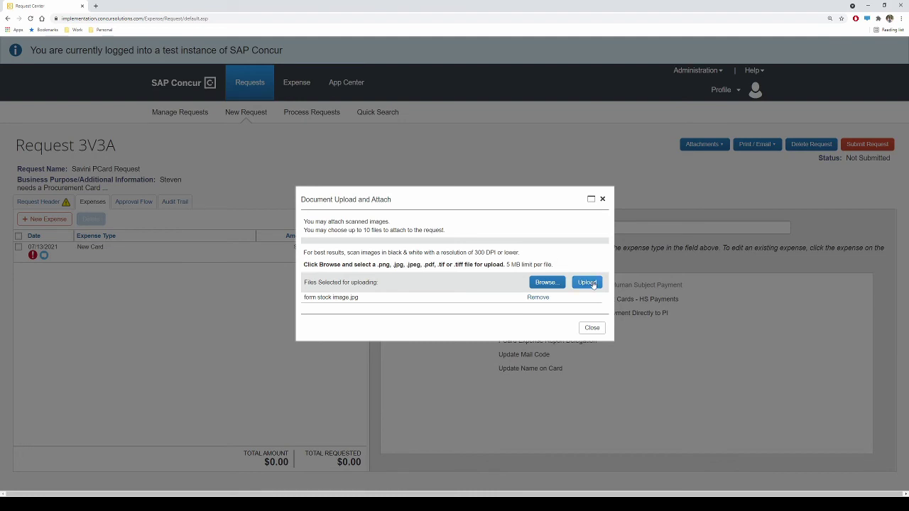
click(590, 283)
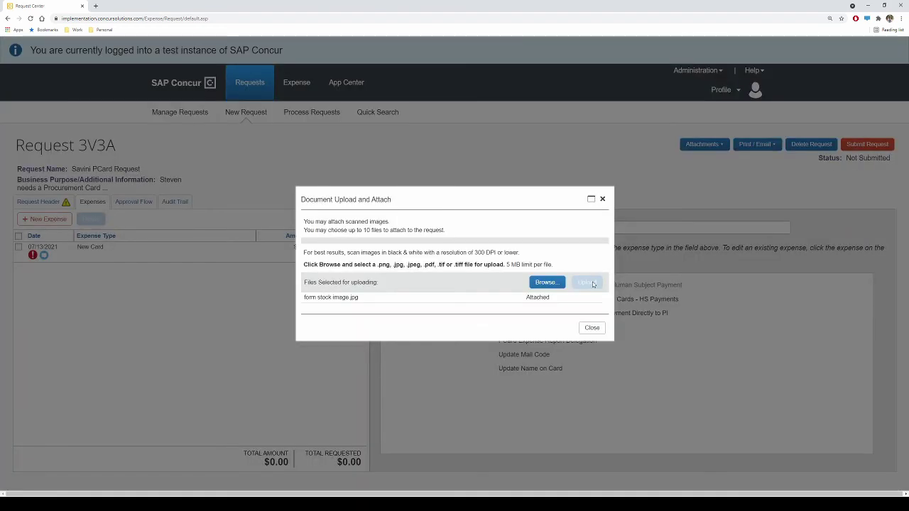
Step: Submit the request, accepting the final review terms
click(589, 328)
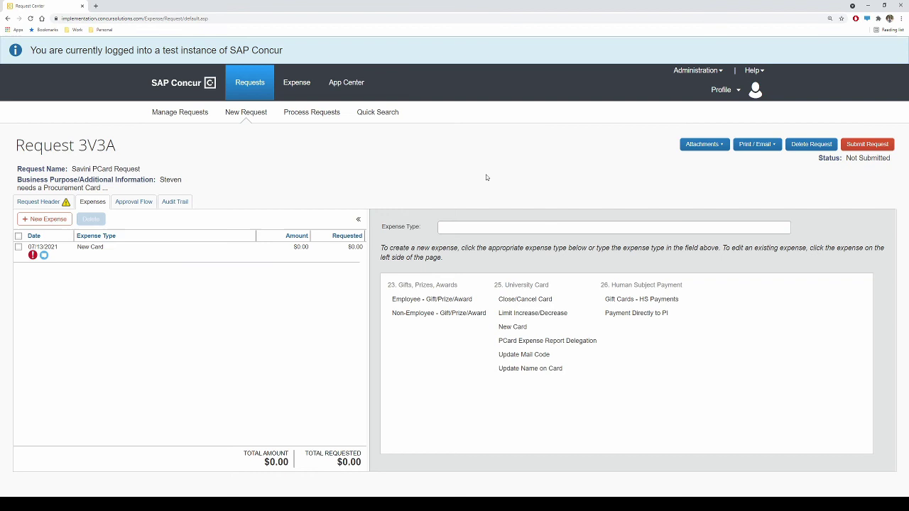
click(868, 144)
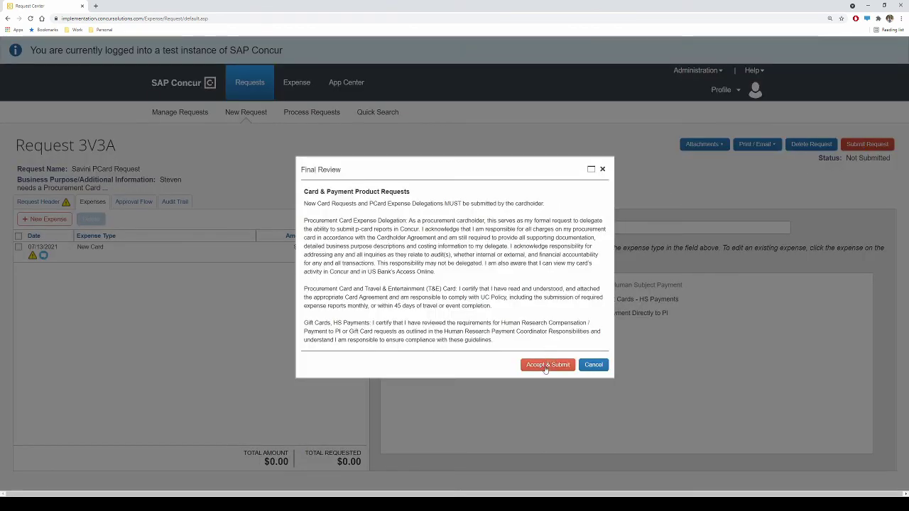
click(545, 366)
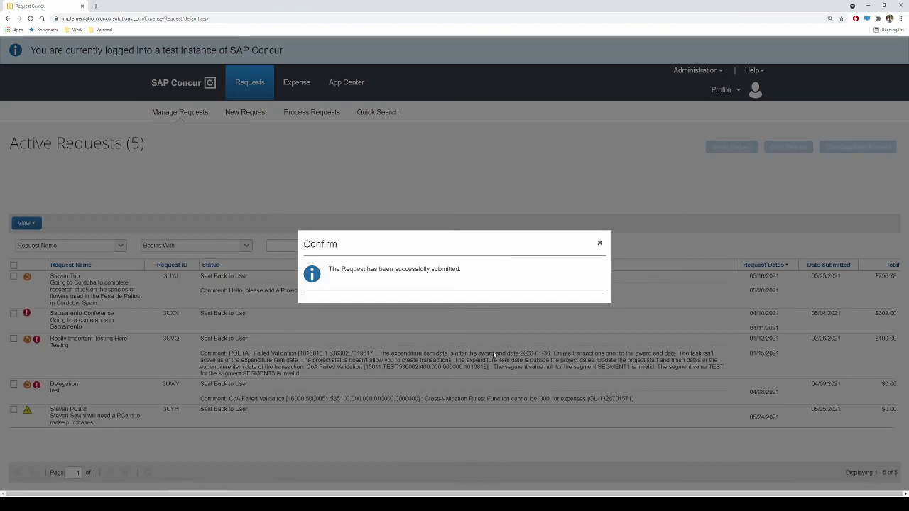
click(600, 243)
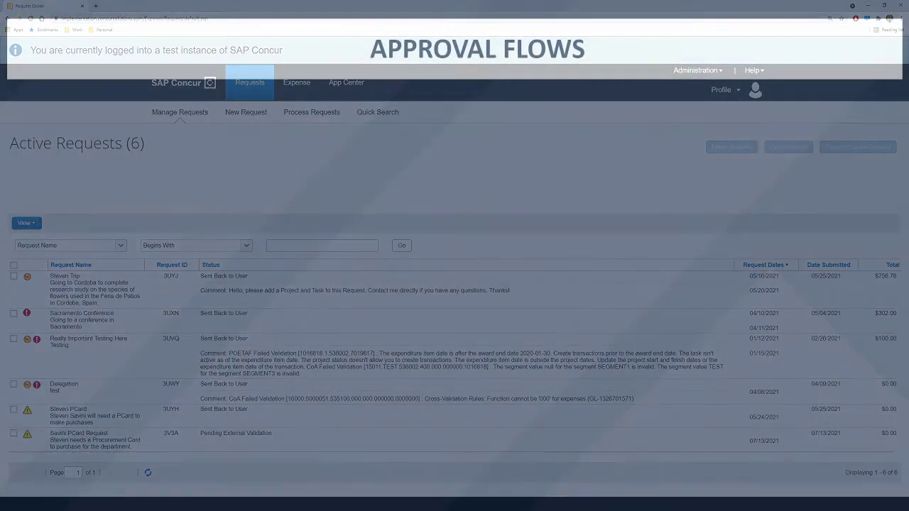